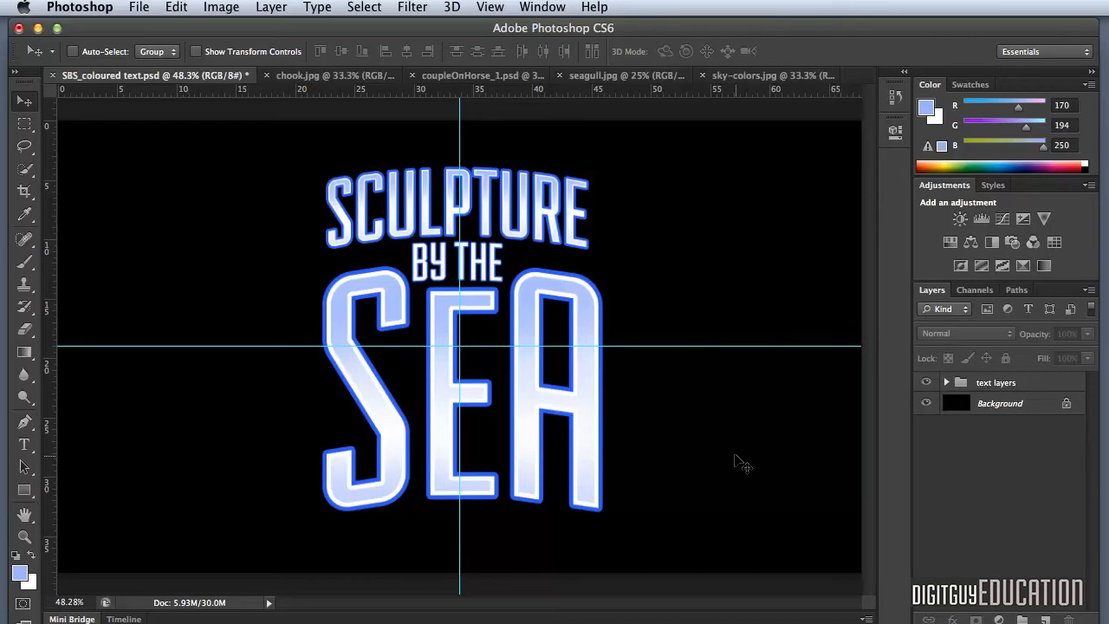
- Paste the copied seagull.jpg image into SBS_coloured text.psd and position it with the sand and gulls across the lower part of the canvas
{"action": "left_click", "coordinate": [586, 76]}
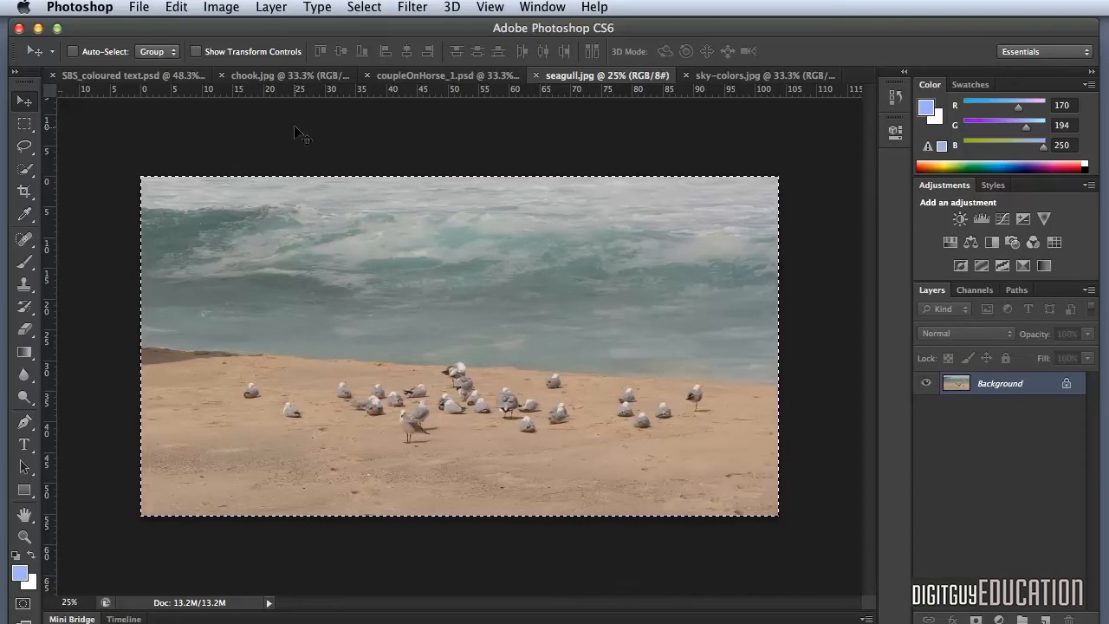
{"action": "left_click", "coordinate": [130, 76]}
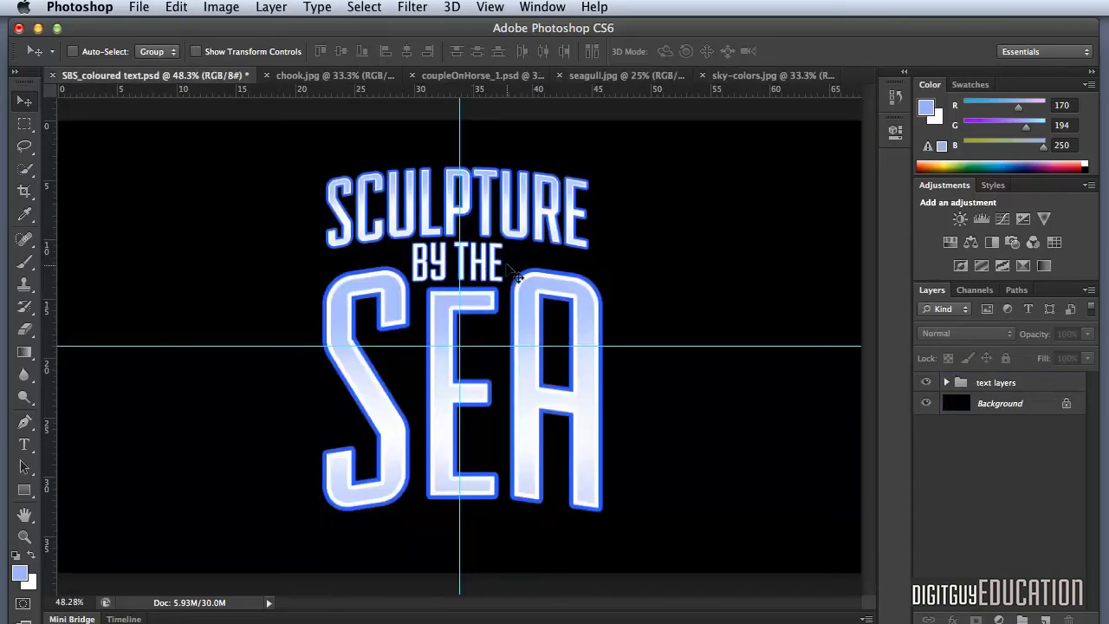
{"action": "key", "text": "super+v"}
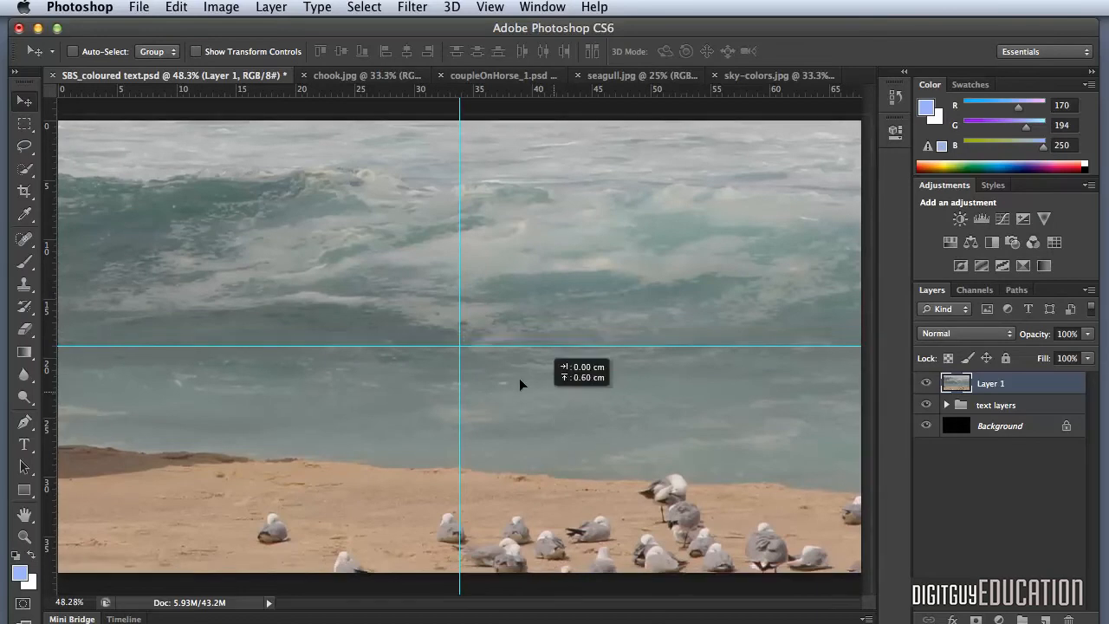
{"action": "left_click_drag", "start_coordinate": [544, 406], "coordinate": [422, 364]}
{"action": "left_click_drag", "start_coordinate": [564, 426], "coordinate": [515, 389]}
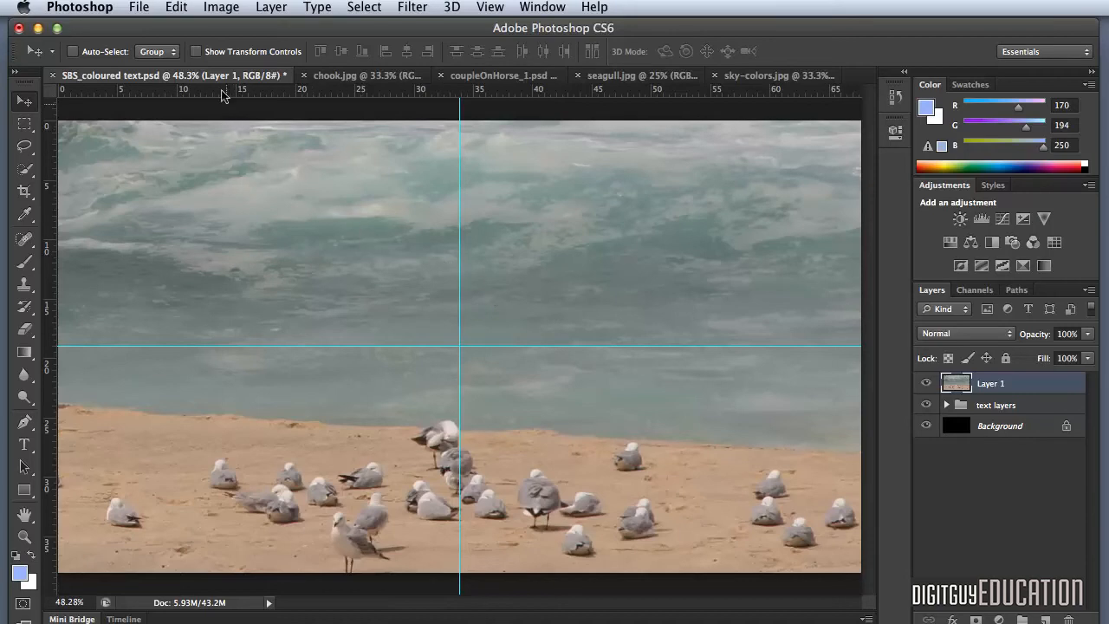
- Open Apply Image for the pasted seagull layer
{"action": "left_click", "coordinate": [221, 8]}
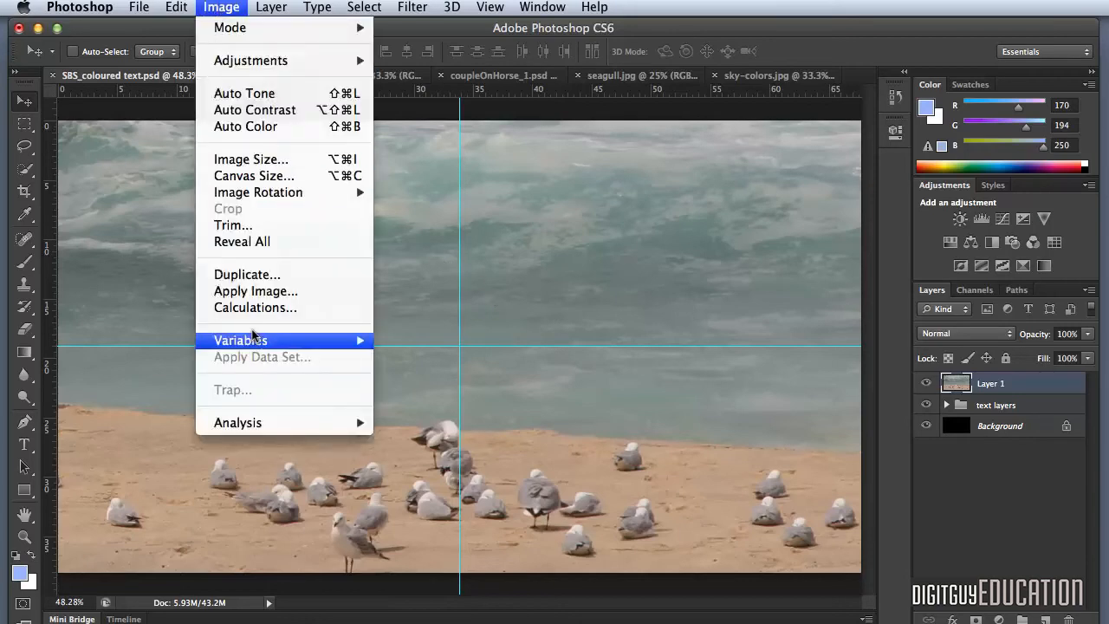
{"action": "left_click", "coordinate": [258, 293]}
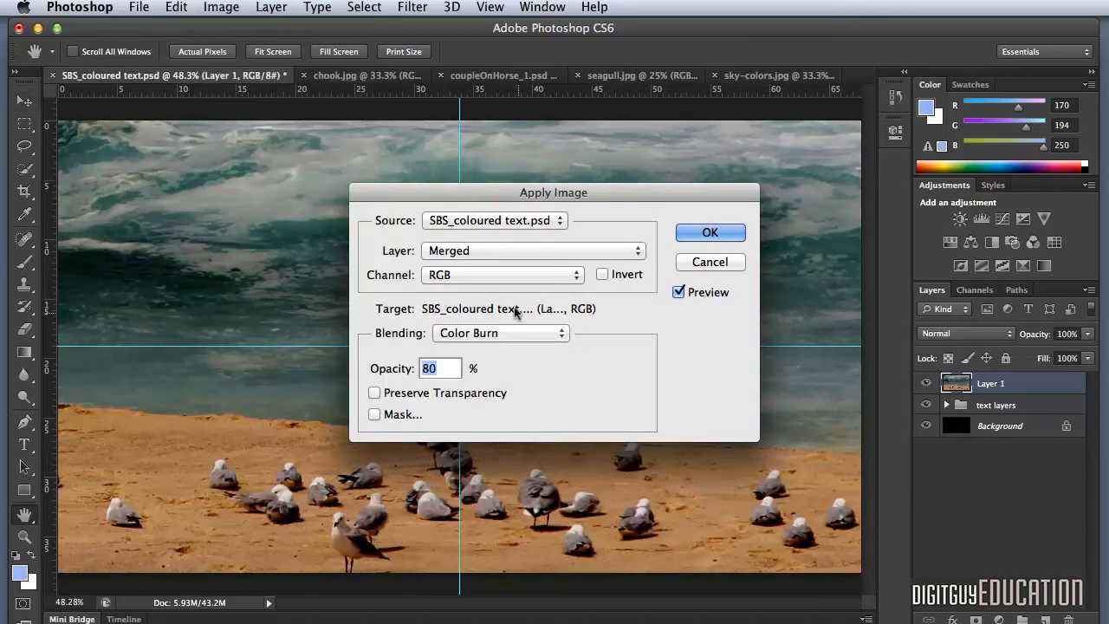
{"action": "left_click_drag", "start_coordinate": [512, 199], "coordinate": [504, 191]}
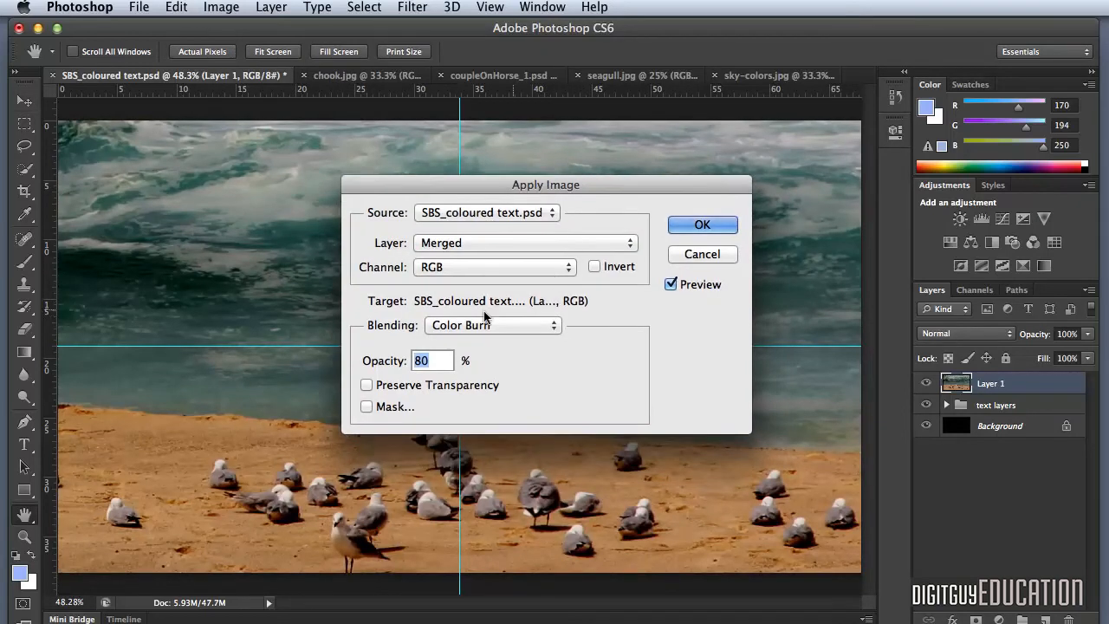
- Try the Red channel and Multiply blending as Apply Image settings, and return the channel to RGB
{"action": "left_click", "coordinate": [454, 267]}
{"action": "left_click", "coordinate": [457, 282]}
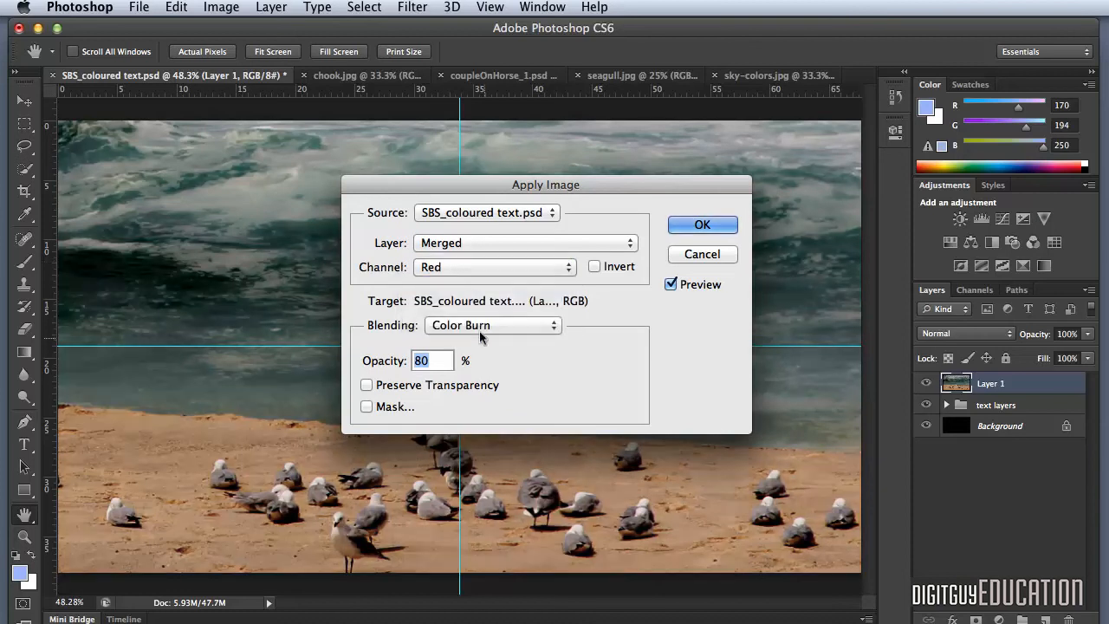
{"action": "left_click", "coordinate": [481, 326]}
{"action": "left_click", "coordinate": [479, 310]}
{"action": "left_click", "coordinate": [476, 266]}
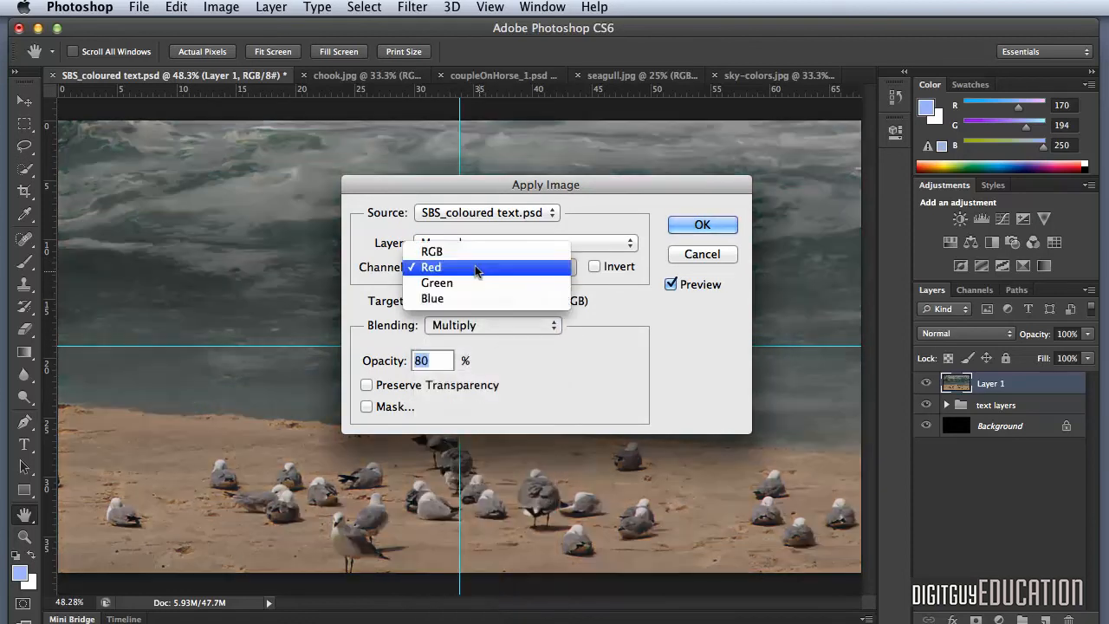
{"action": "left_click", "coordinate": [483, 248]}
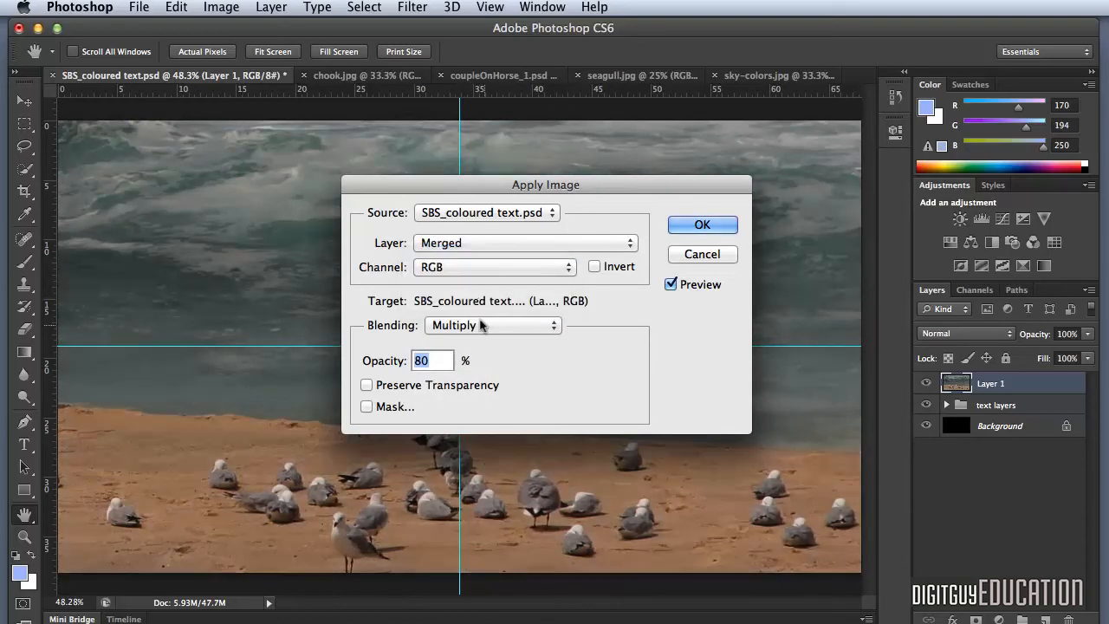
- Set the blending to Color Burn and apply the merged RGB image to the seagull layer at 80% opacity
{"action": "left_click", "coordinate": [483, 324]}
{"action": "left_click", "coordinate": [478, 340]}
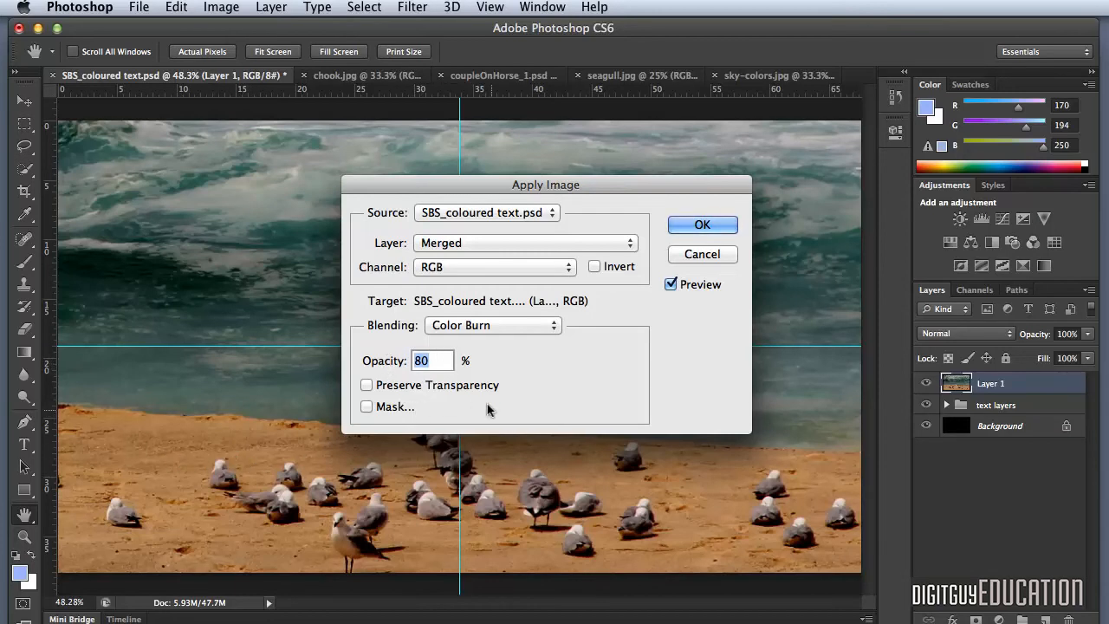
{"action": "left_click", "coordinate": [698, 225]}
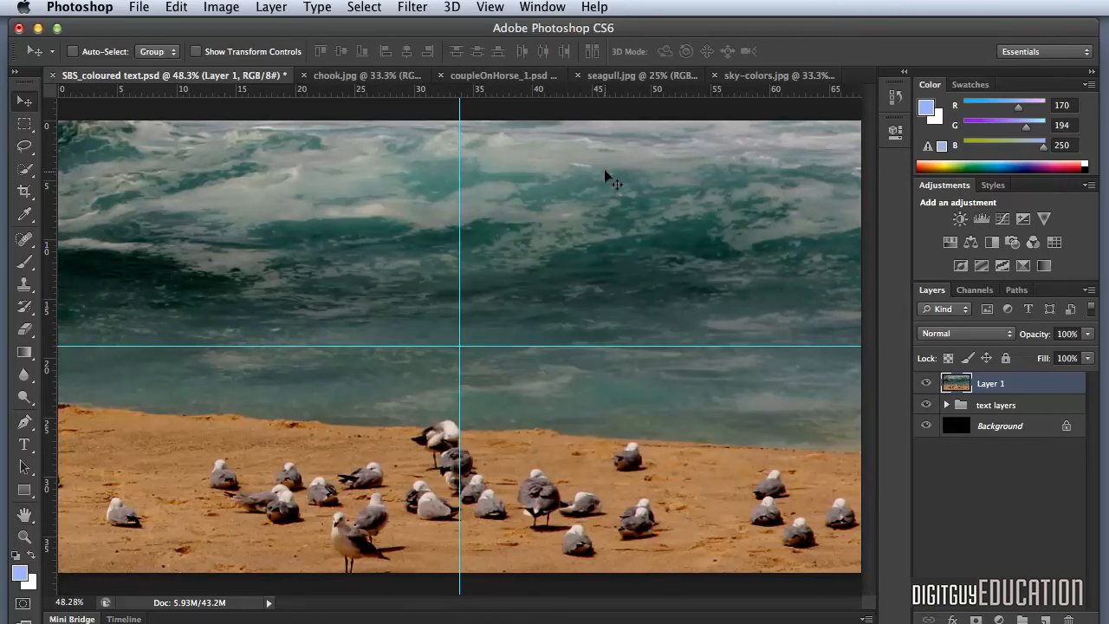
- Paste the copied sky-colors.jpg image into SBS_coloured text.psd as a layer above the seagull layer
{"action": "left_click", "coordinate": [754, 76]}
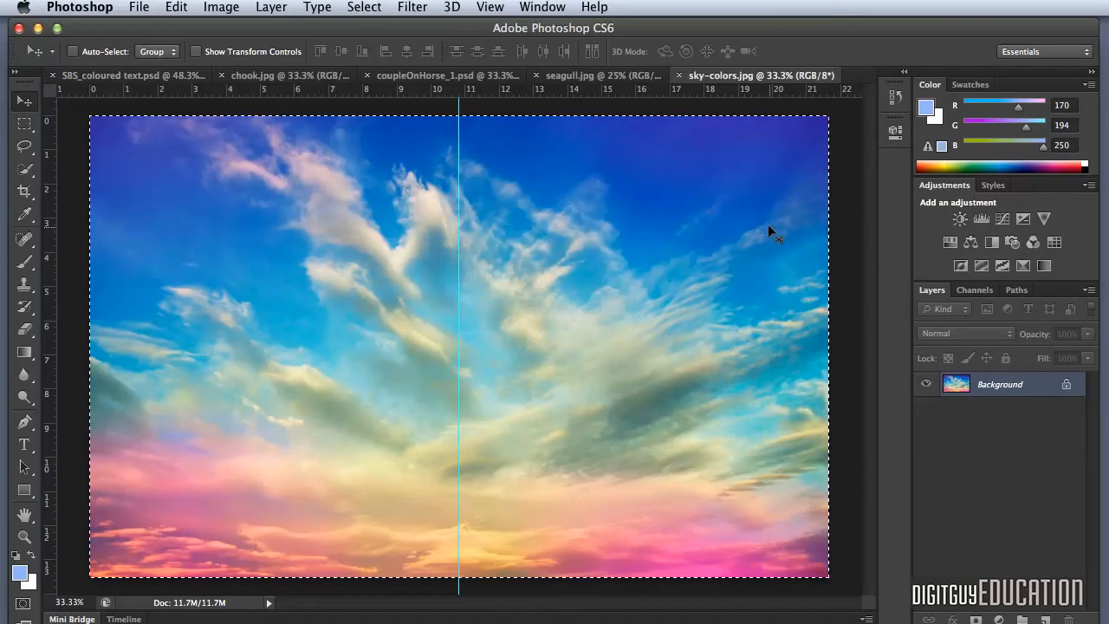
{"action": "left_click", "coordinate": [135, 76]}
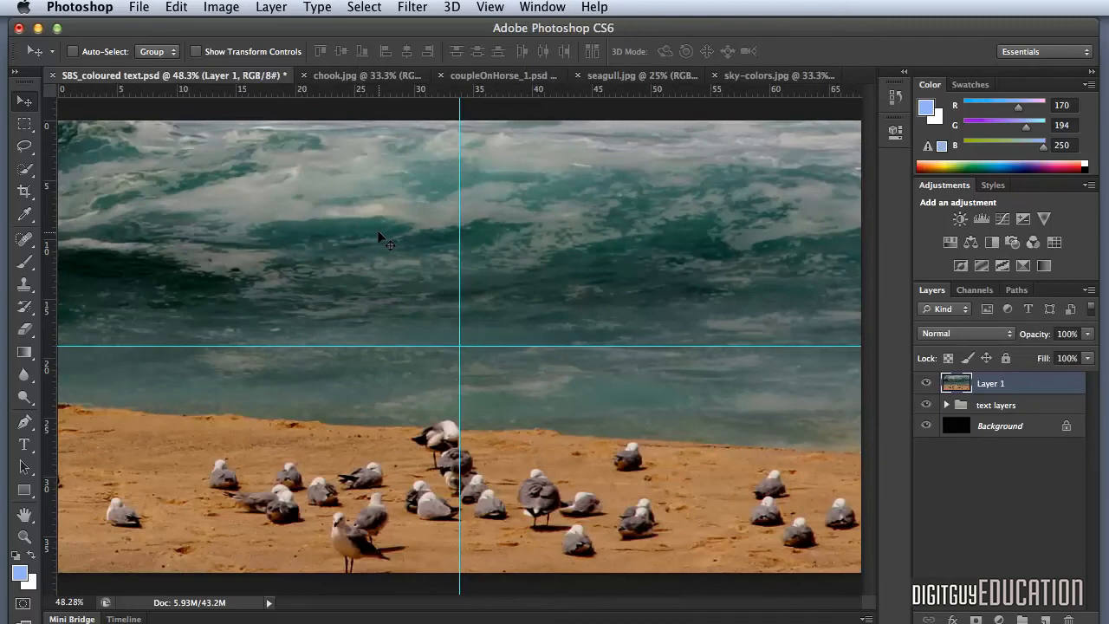
{"action": "key", "text": "cmd+v"}
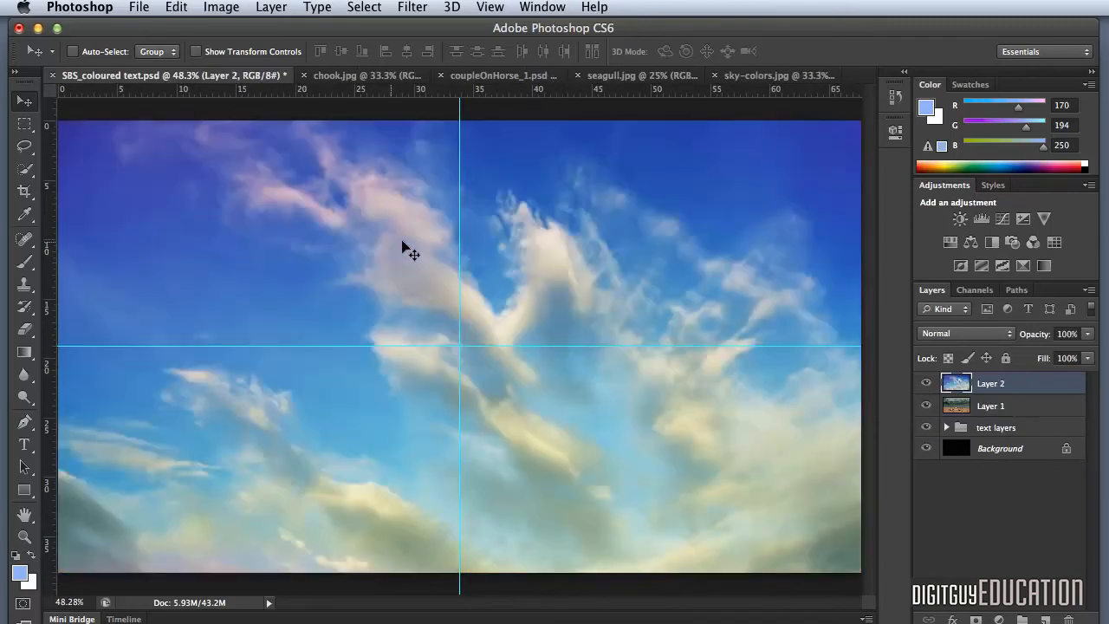
- Rename the pasted sky image's layer "sky" and the seagull image's layer "beach"
{"action": "double_click", "coordinate": [991, 383]}
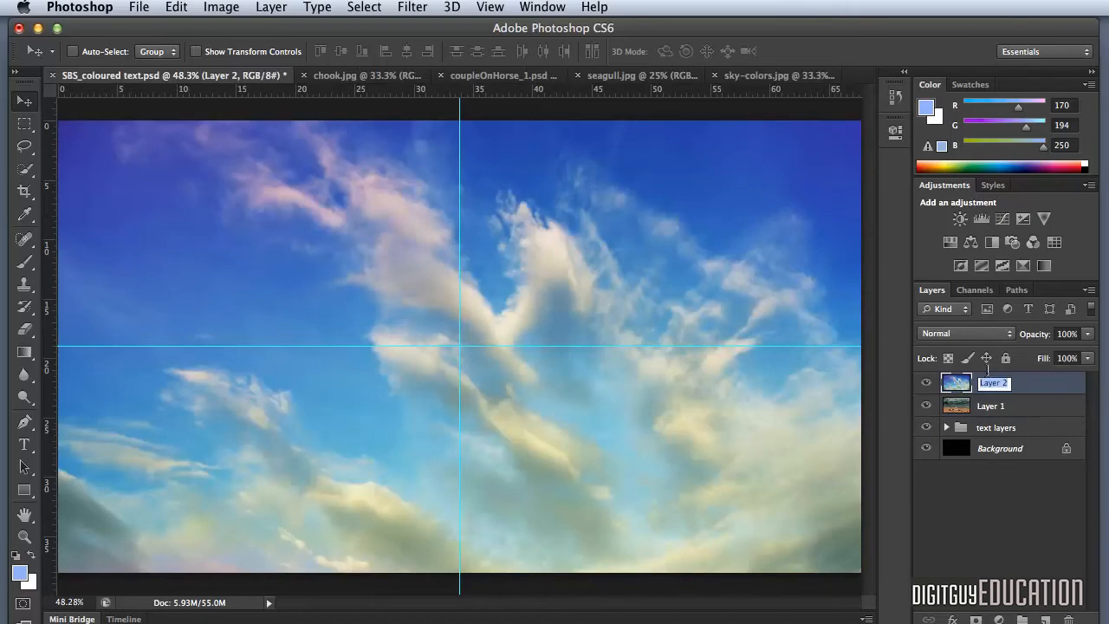
{"action": "type", "text": "sky"}
{"action": "double_click", "coordinate": [998, 403]}
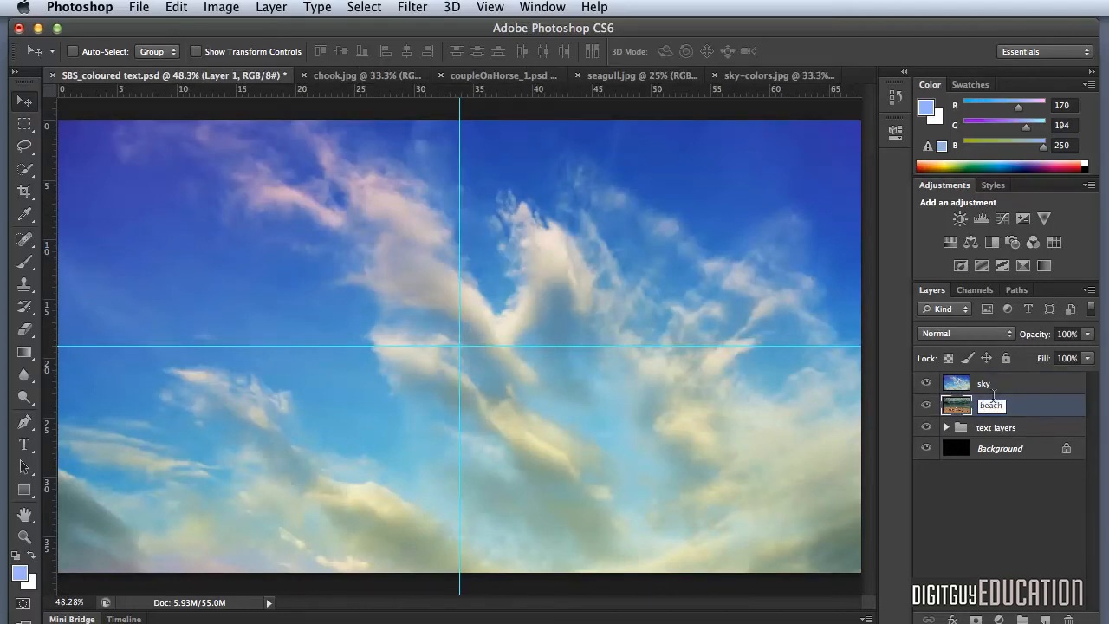
{"action": "key", "text": "Return"}
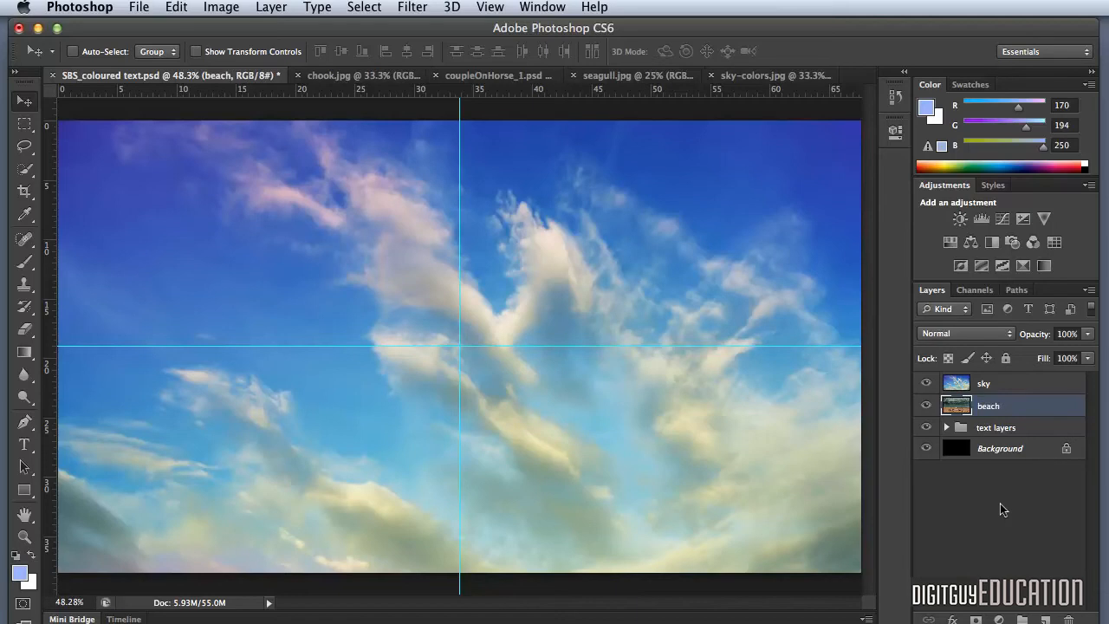
- Add a black layer mask to the sky layer and draw a linear black-to-white gradient on it from the canvas bottom to the top
{"action": "left_click", "coordinate": [1003, 385]}
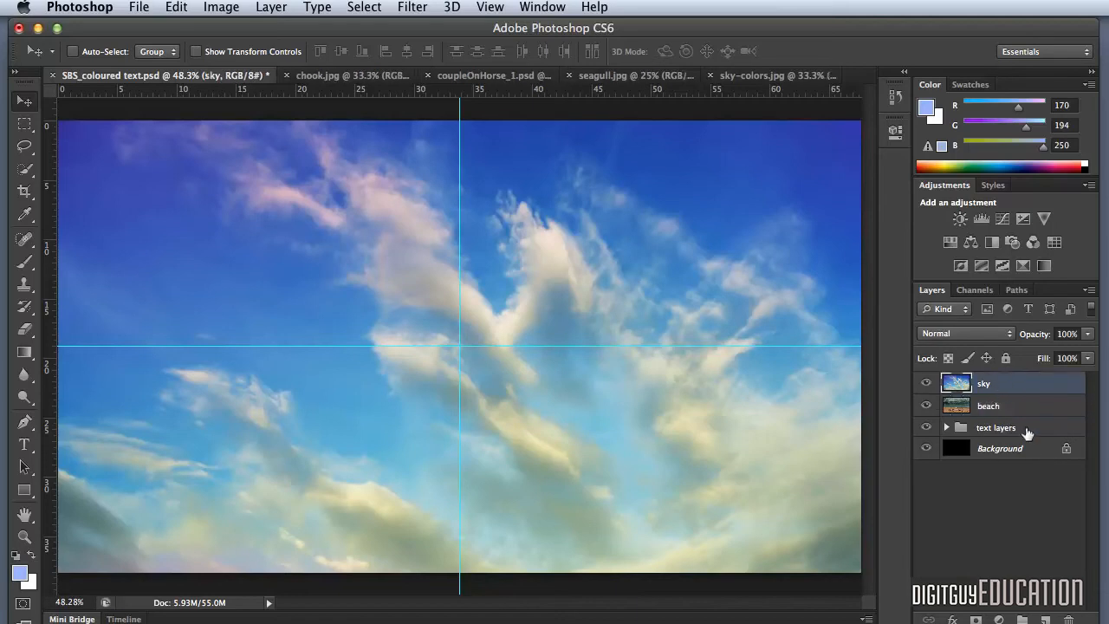
{"action": "left_click", "coordinate": [974, 619], "text": "alt"}
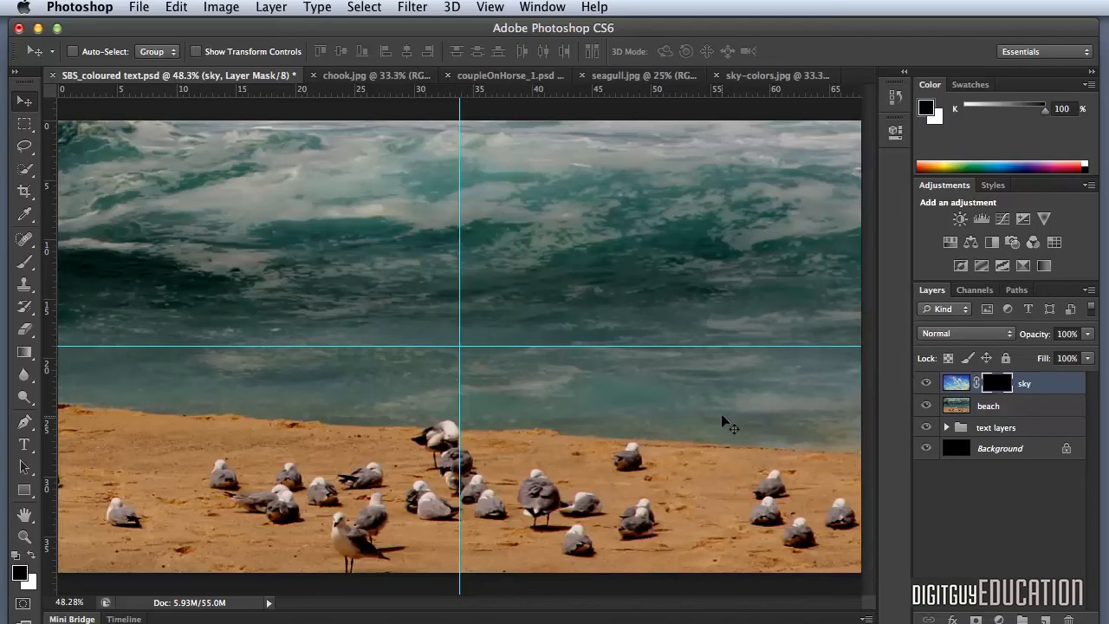
{"action": "left_click", "coordinate": [23, 354]}
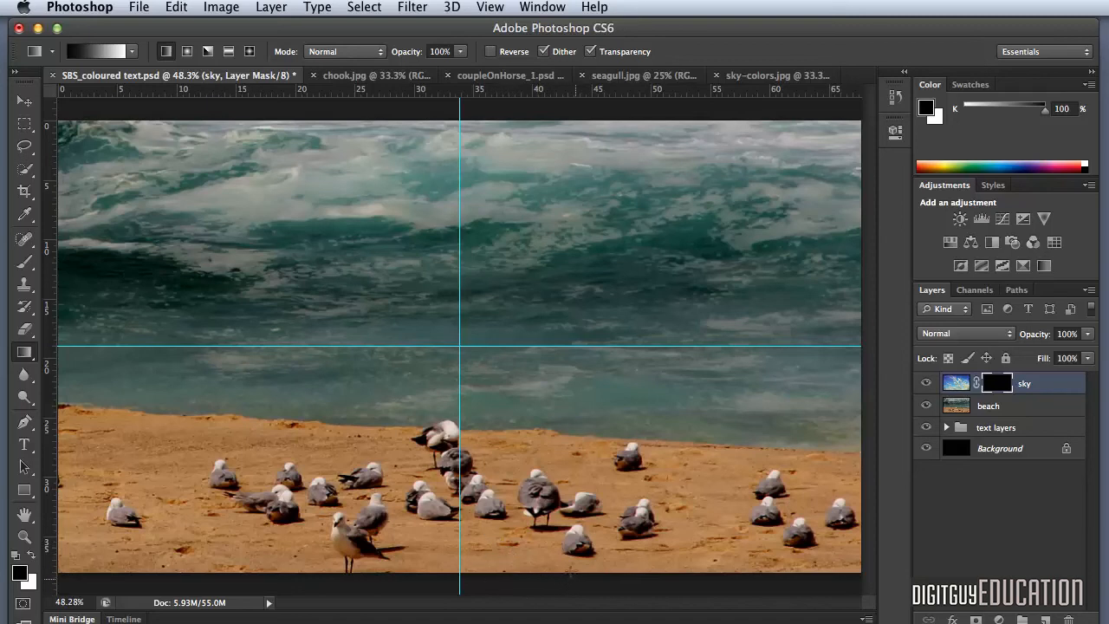
{"action": "left_click_drag", "start_coordinate": [586, 387], "coordinate": [587, 213]}
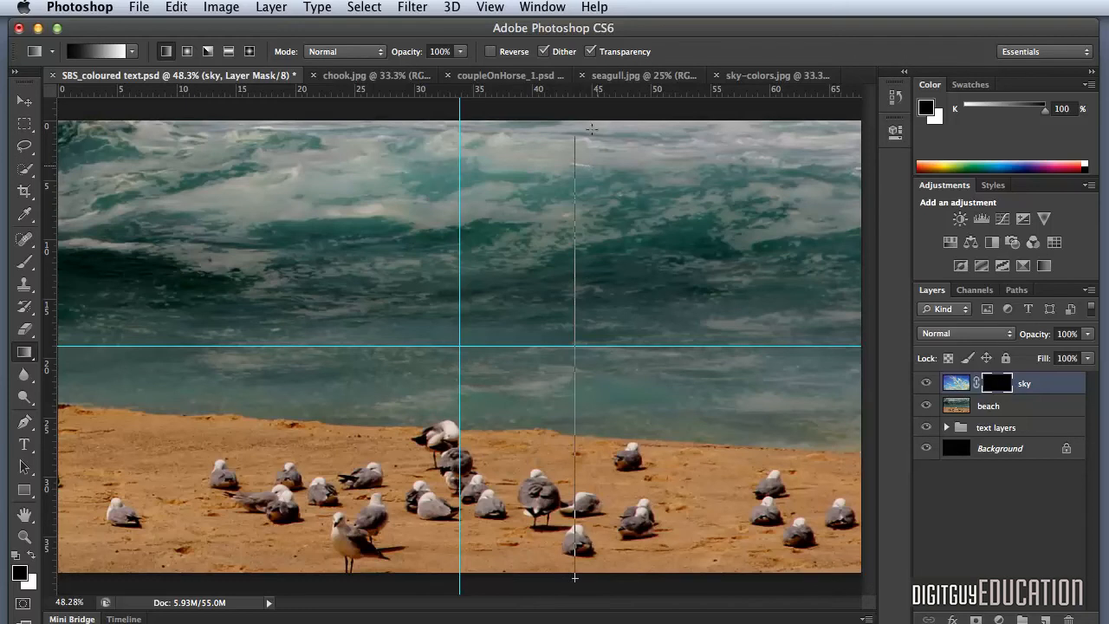
{"action": "left_click_drag", "start_coordinate": [592, 107], "coordinate": [591, 111]}
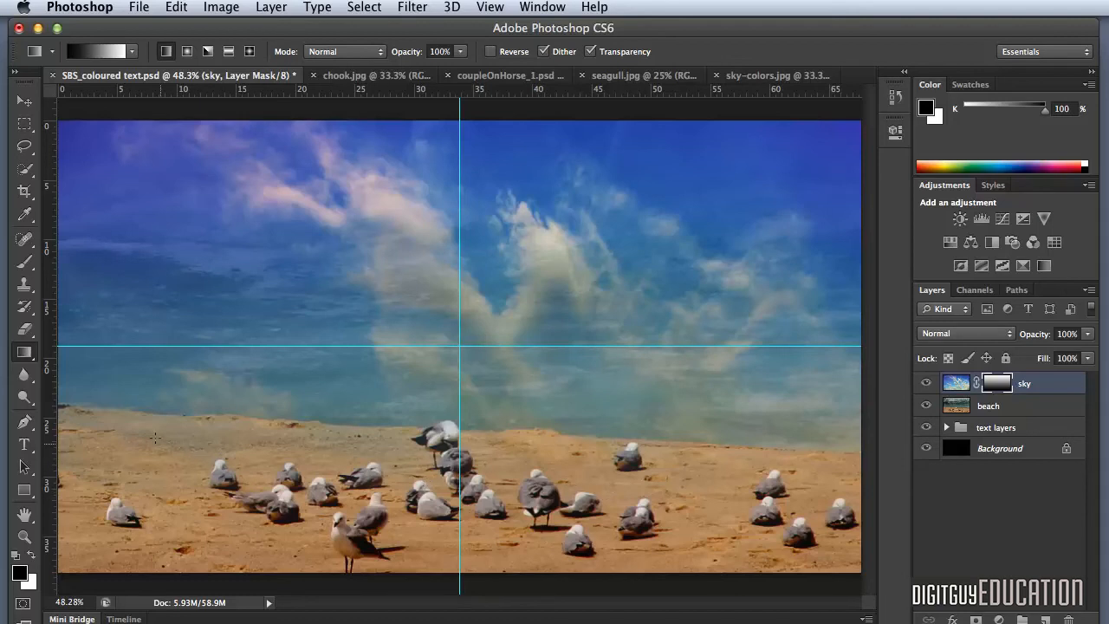
- Paint black with the Brush tool over the sand area on the sky layer's mask to clear the sky from the beach
{"action": "left_click", "coordinate": [24, 262]}
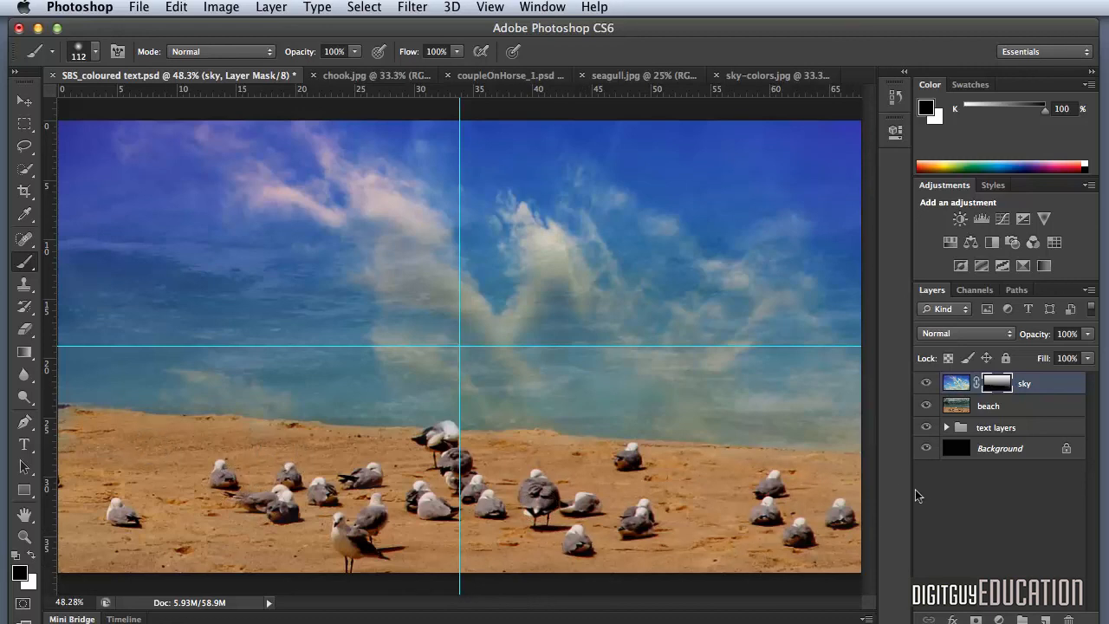
- Group the sky and beach layers and name the group "background"
{"action": "left_click", "coordinate": [1047, 381]}
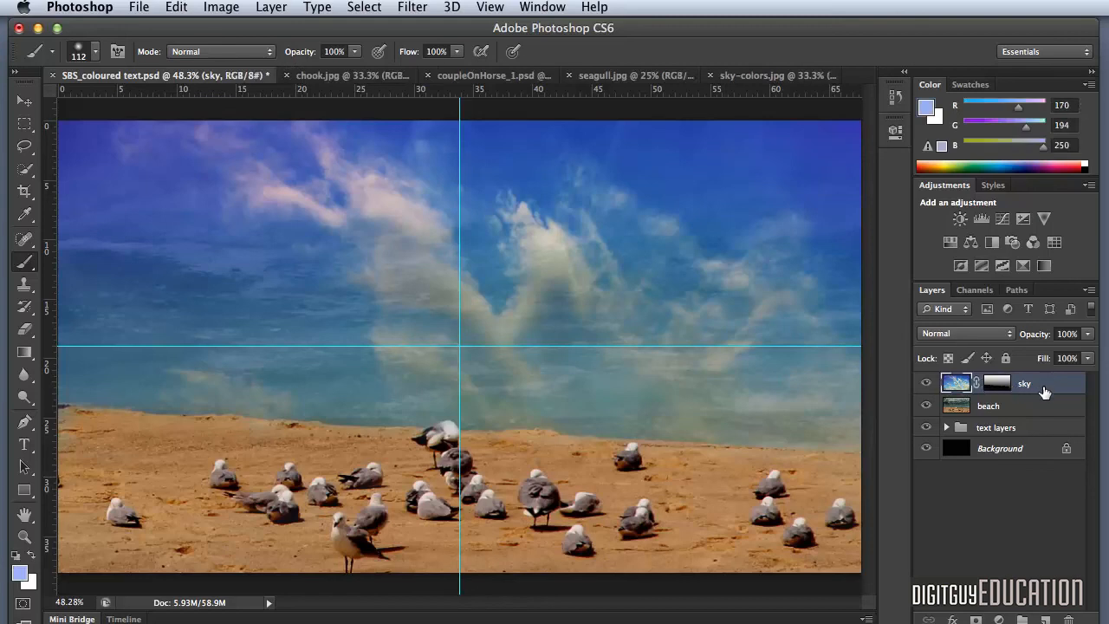
{"action": "left_click", "coordinate": [1042, 407], "text": "shift"}
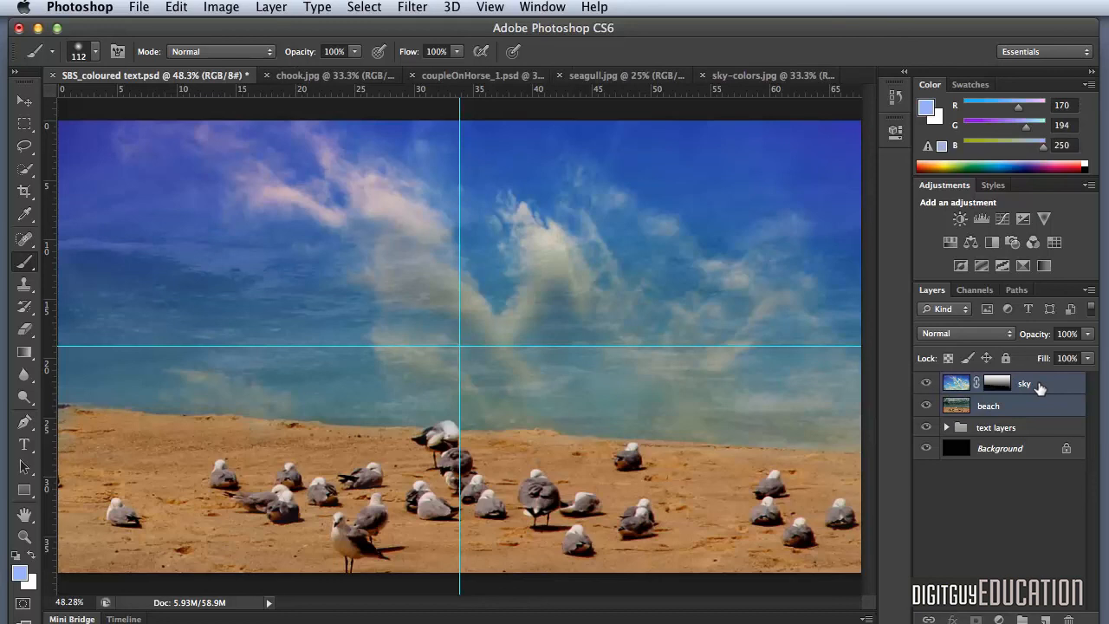
{"action": "key", "text": "super+g"}
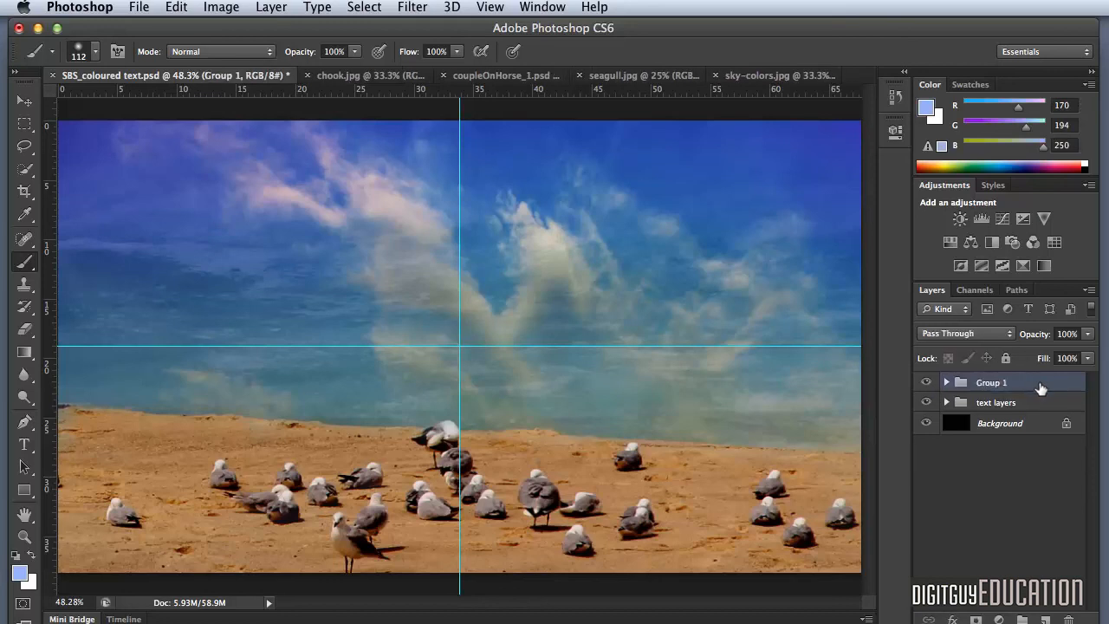
{"action": "double_click", "coordinate": [991, 383]}
{"action": "type", "text": "background"}
{"action": "key", "text": "Return"}
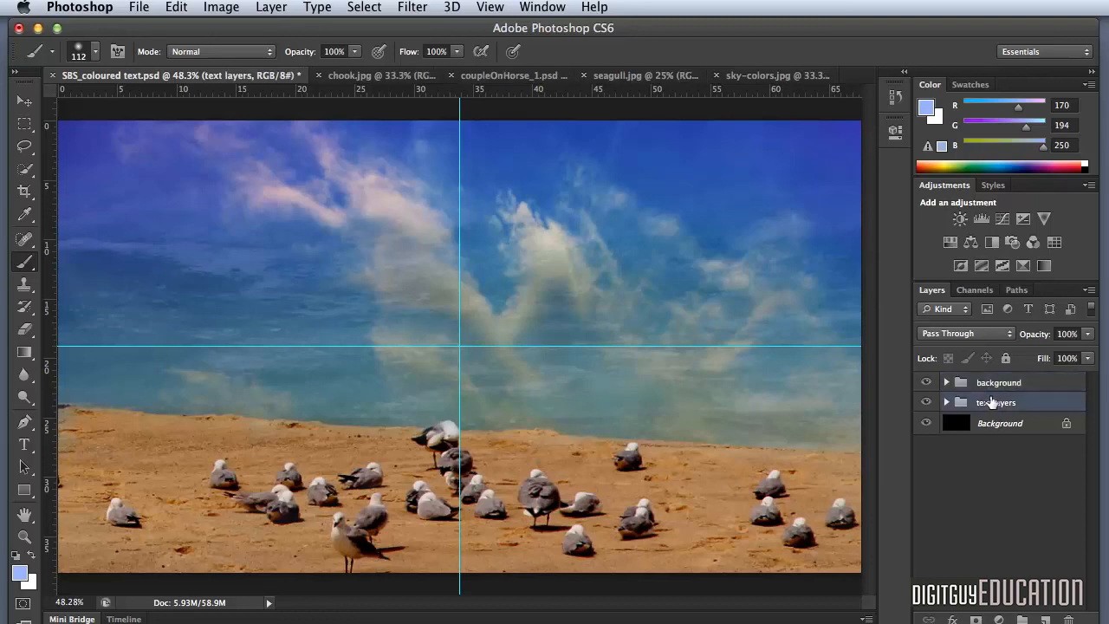
- Move the text layers group above the background group in the layer stack
{"action": "left_click_drag", "start_coordinate": [994, 403], "coordinate": [984, 378]}
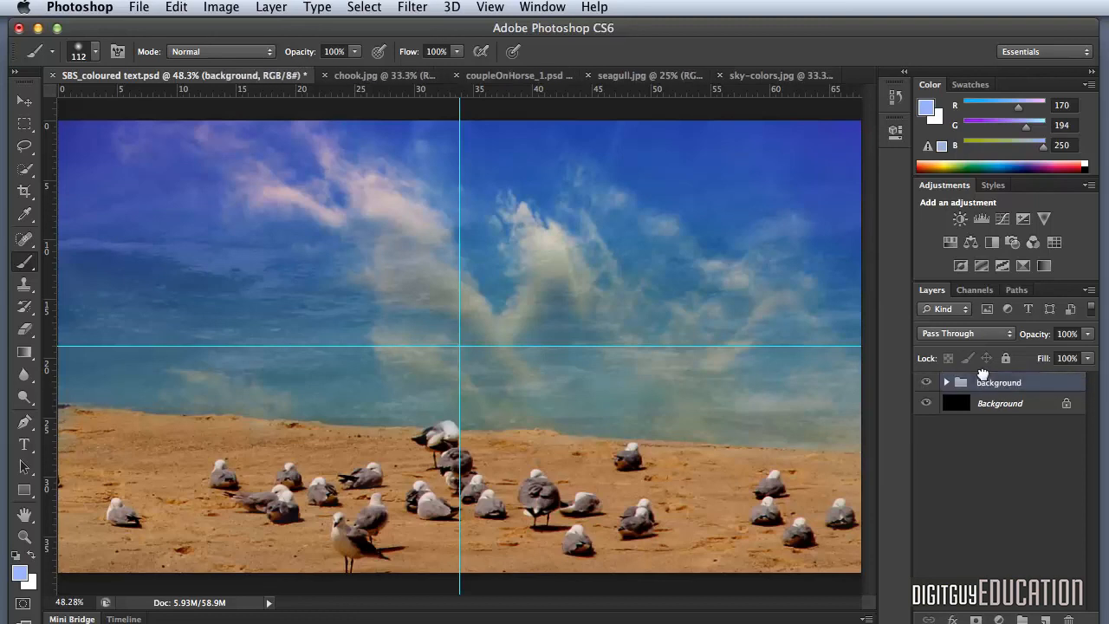
{"action": "key", "text": "super+z"}
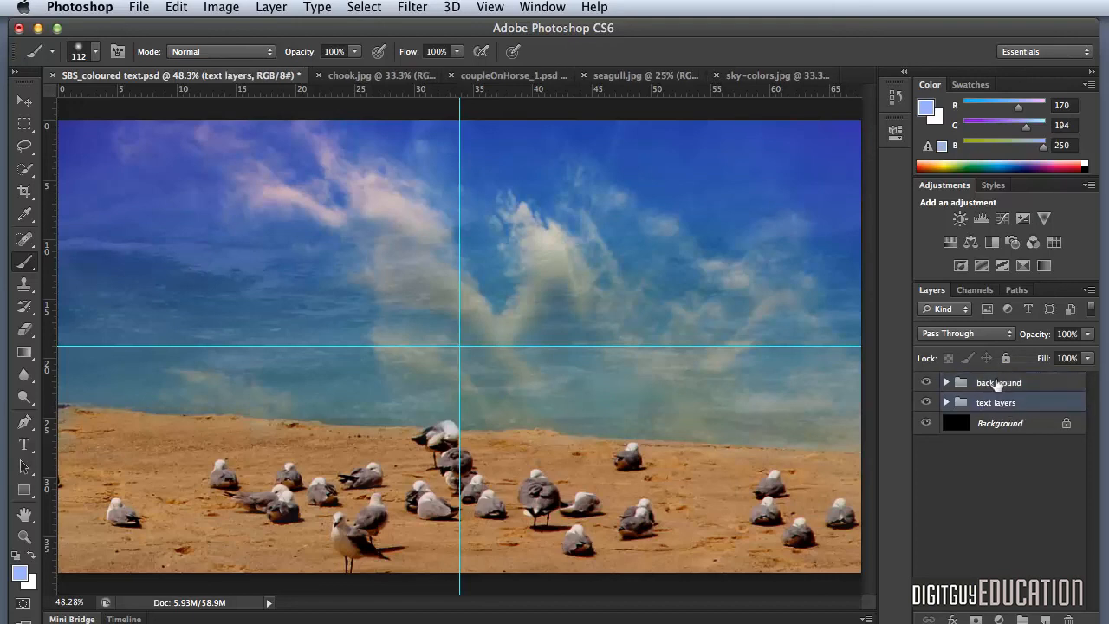
{"action": "mouse_move", "coordinate": [994, 403]}
{"action": "left_mouse_down"}
{"action": "mouse_move", "coordinate": [986, 363]}
{"action": "mouse_move", "coordinate": [994, 374]}
{"action": "left_mouse_up"}
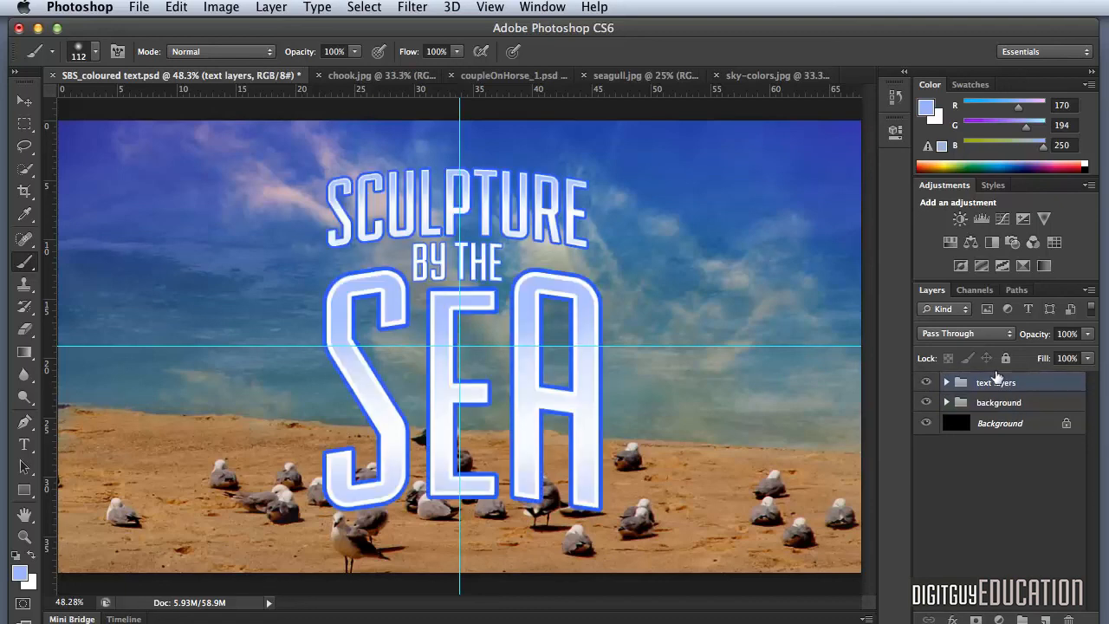